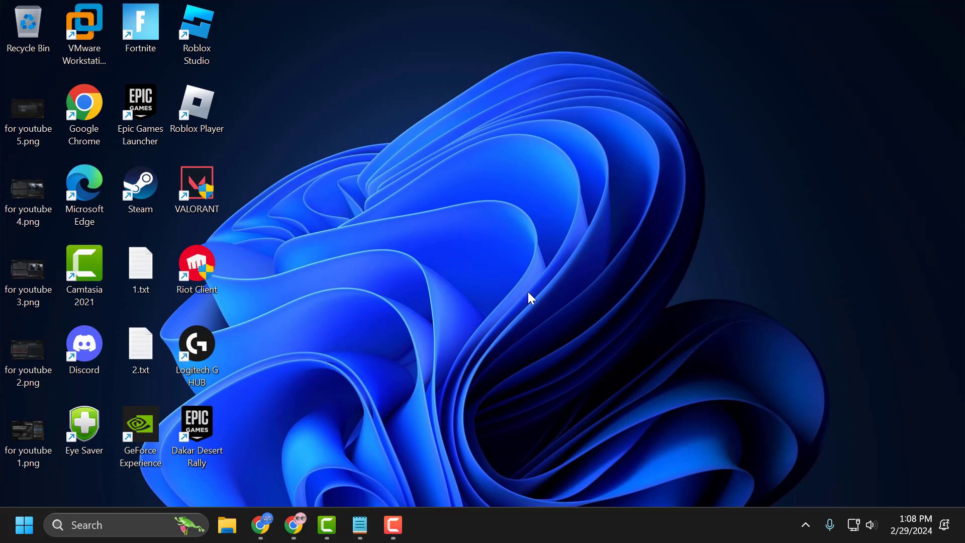
Step: Check for new Windows updates in the system settings and close the settings window
right_click(26, 528)
left_click(59, 369)
left_click(86, 467)
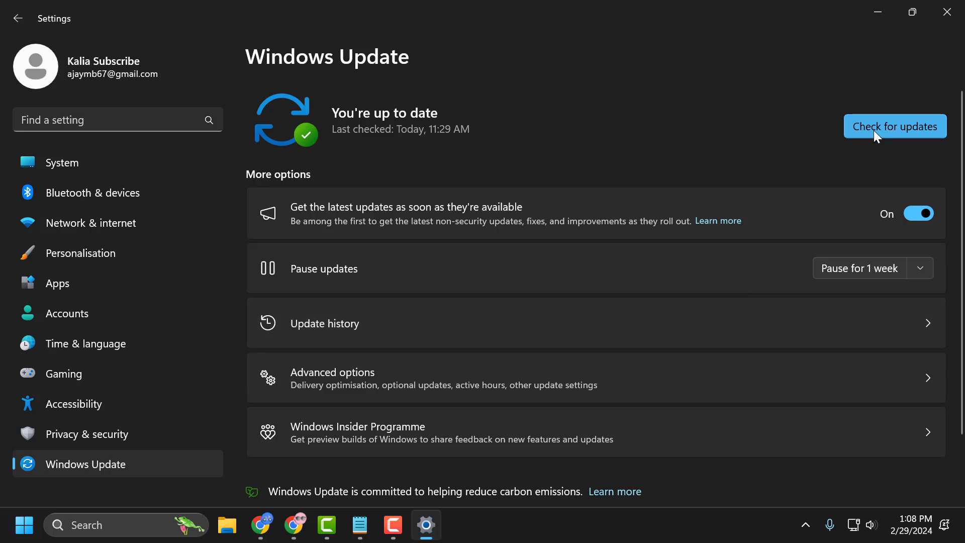
left_click(875, 130)
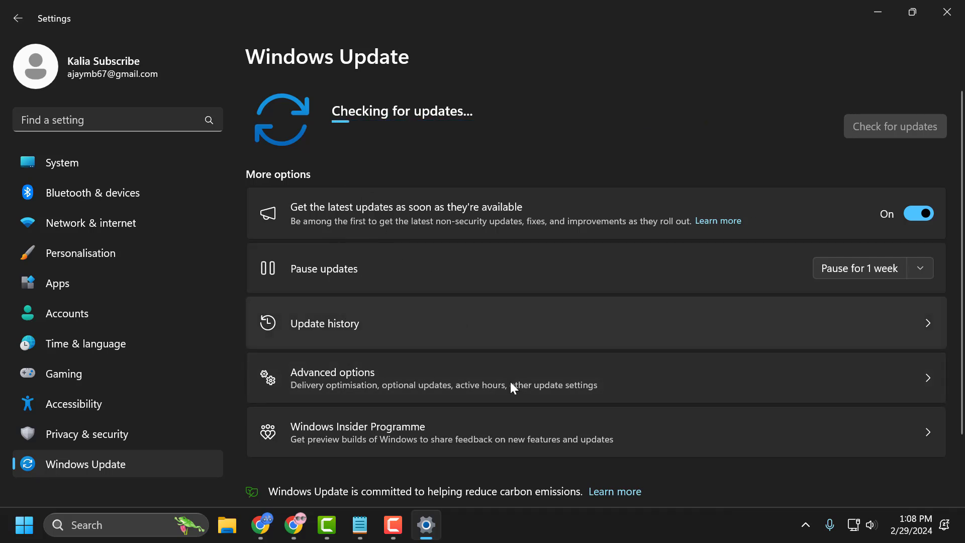
left_click(947, 12)
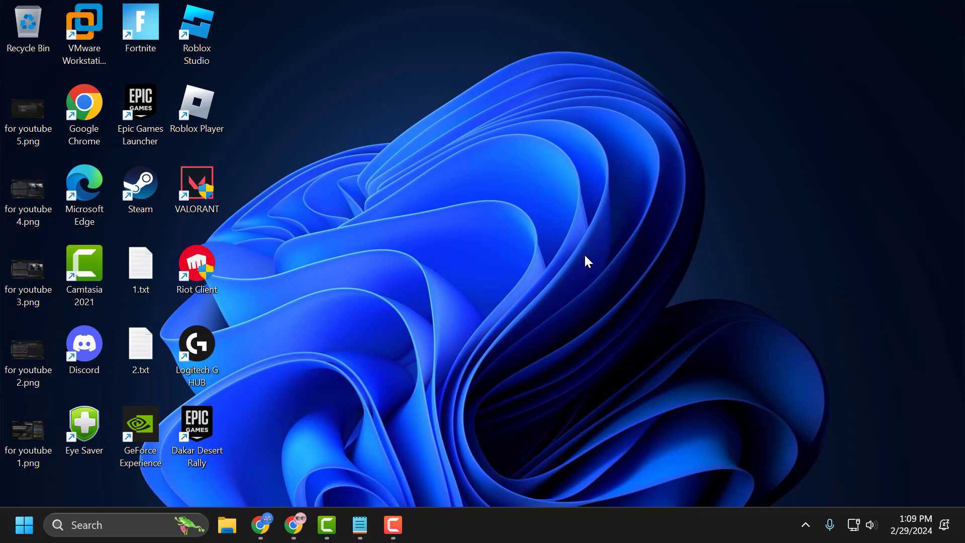
Step: Open the Internet Protocol Version 4 (TCP/IPv4) properties of the Ethernet adapter in Network Connections
left_click(123, 522)
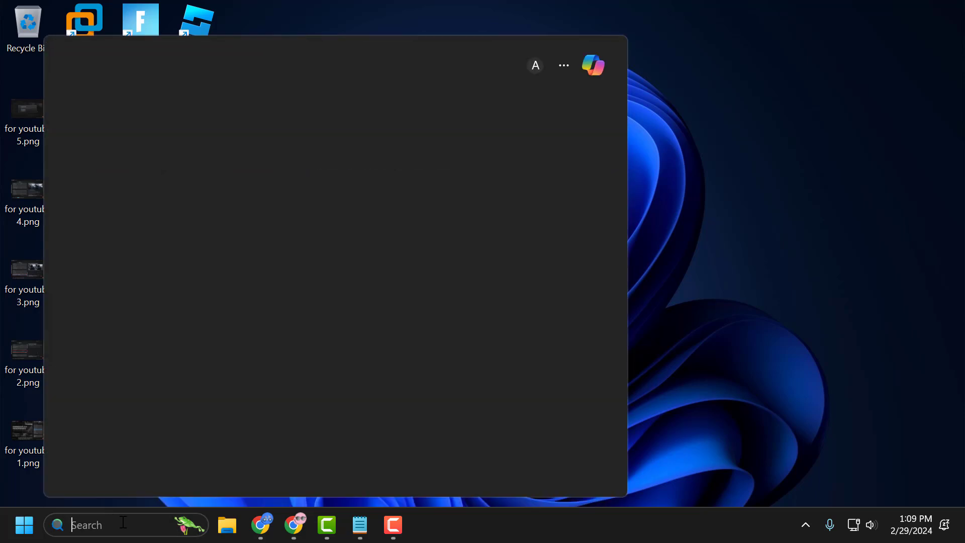
type("view")
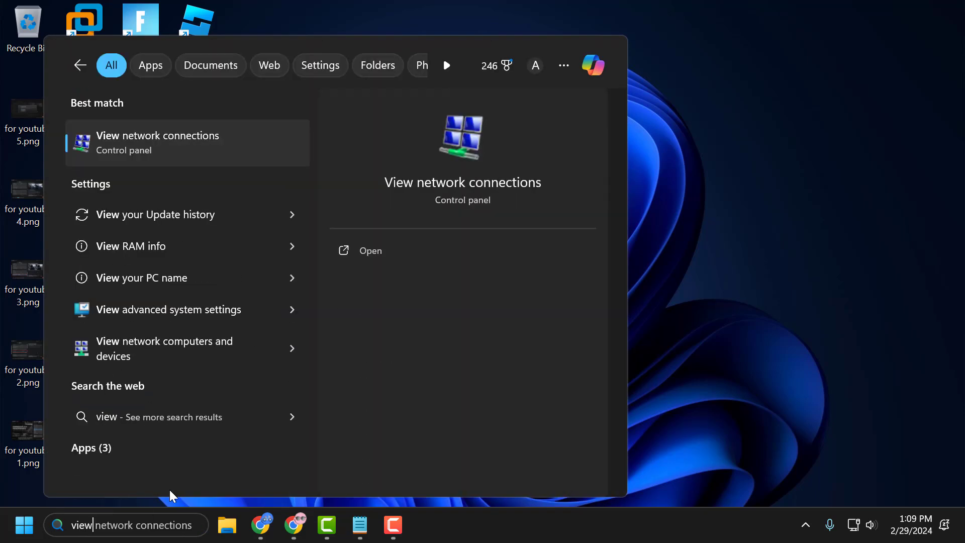
left_click(183, 146)
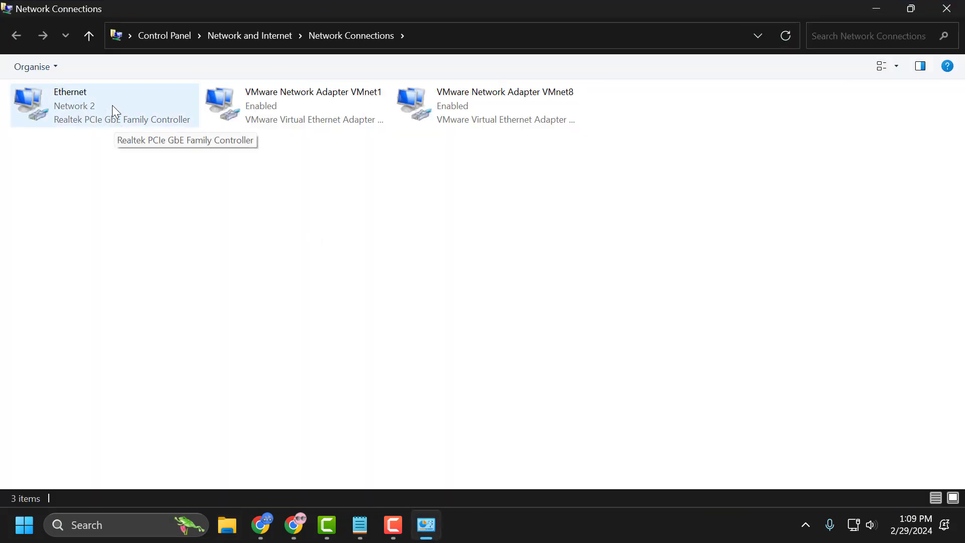
right_click(110, 102)
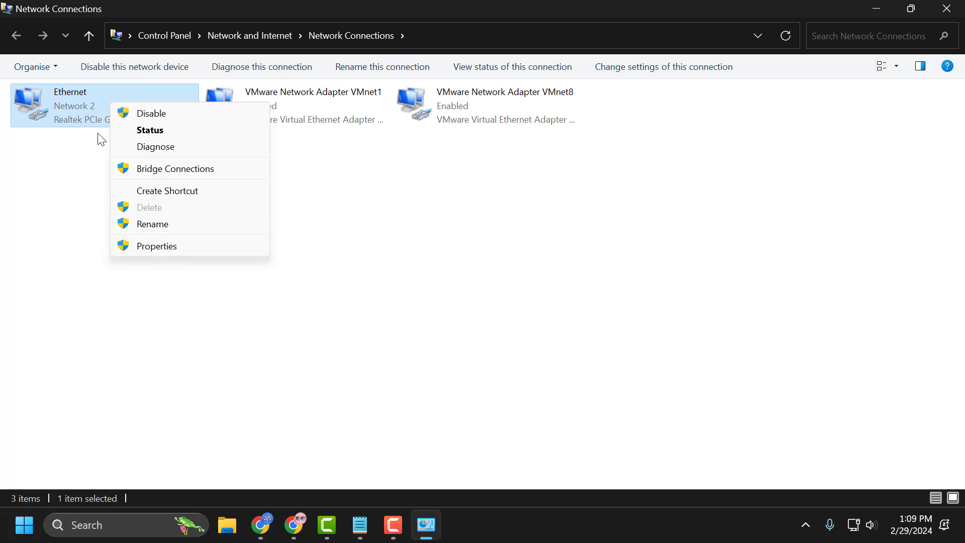
left_click(147, 248)
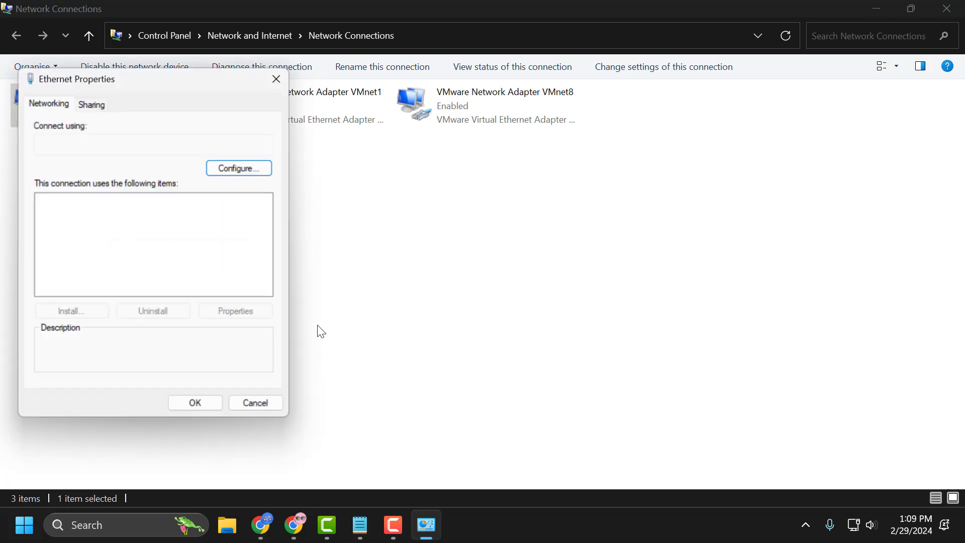
left_click(135, 265)
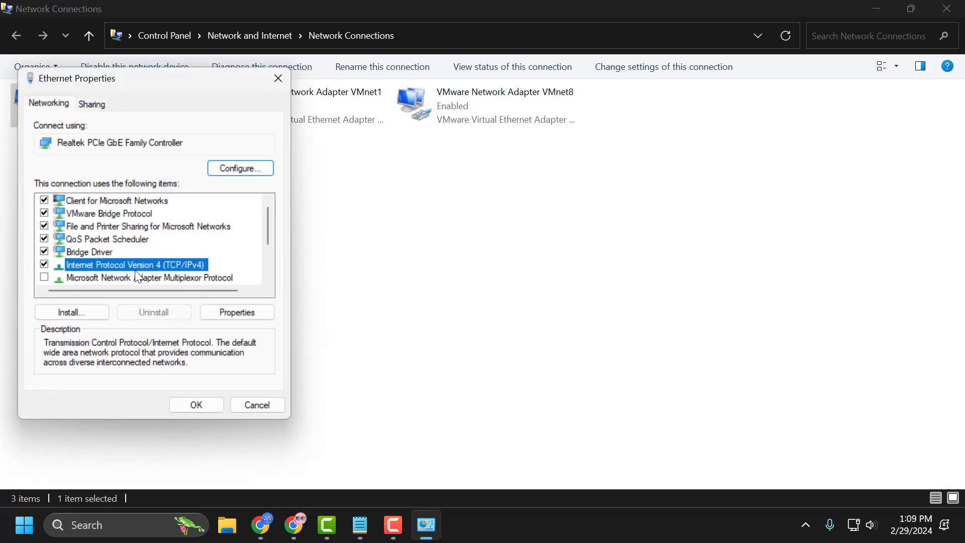
left_click(230, 314)
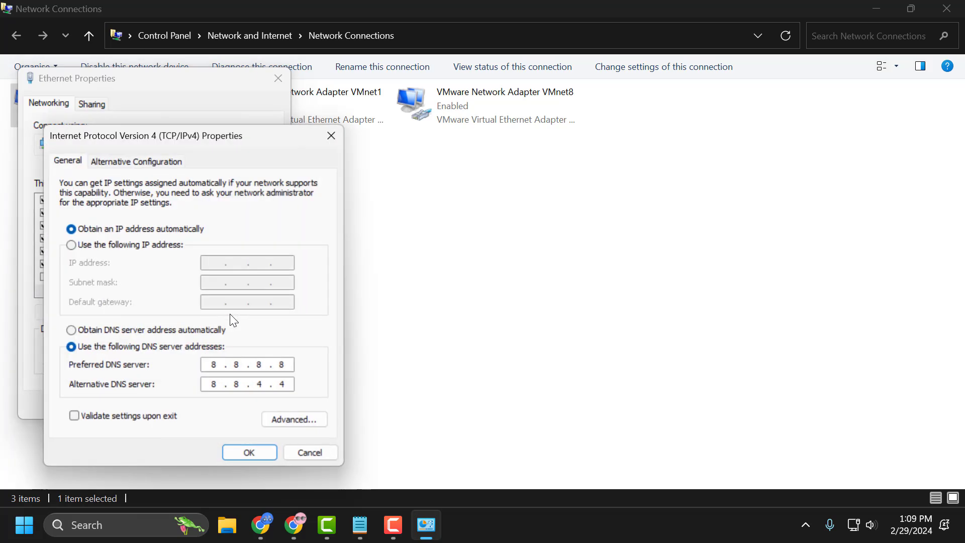
Step: Switch the Ethernet adapter's IPv4 settings to manual DNS server addresses with 1.1.1.1 as the preferred server
left_click(82, 330)
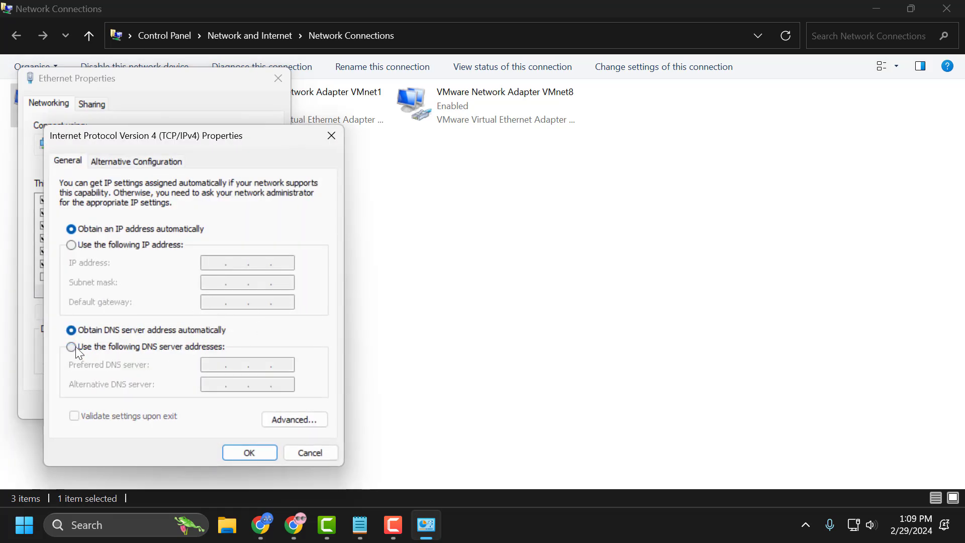
left_click(74, 347)
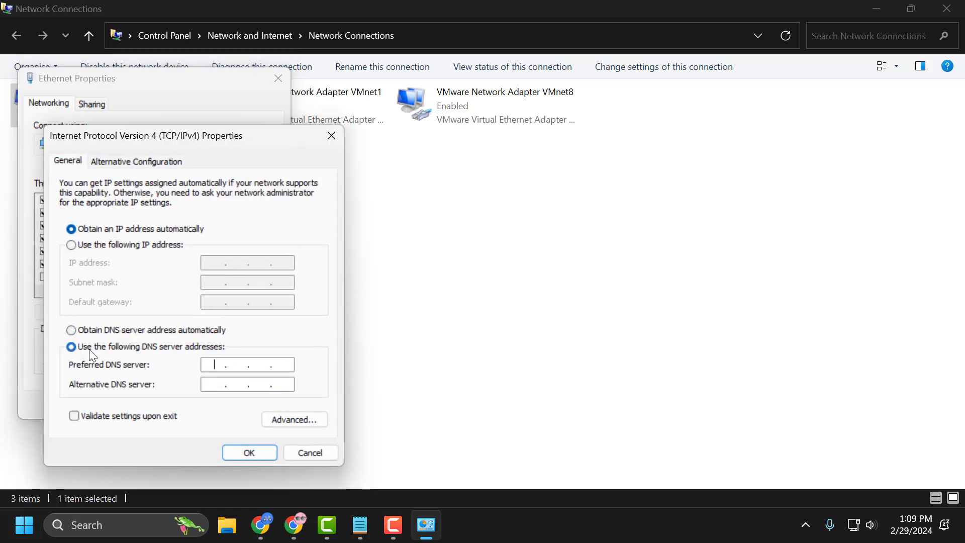
left_click(204, 363)
type("1.1.1.")
type("1")
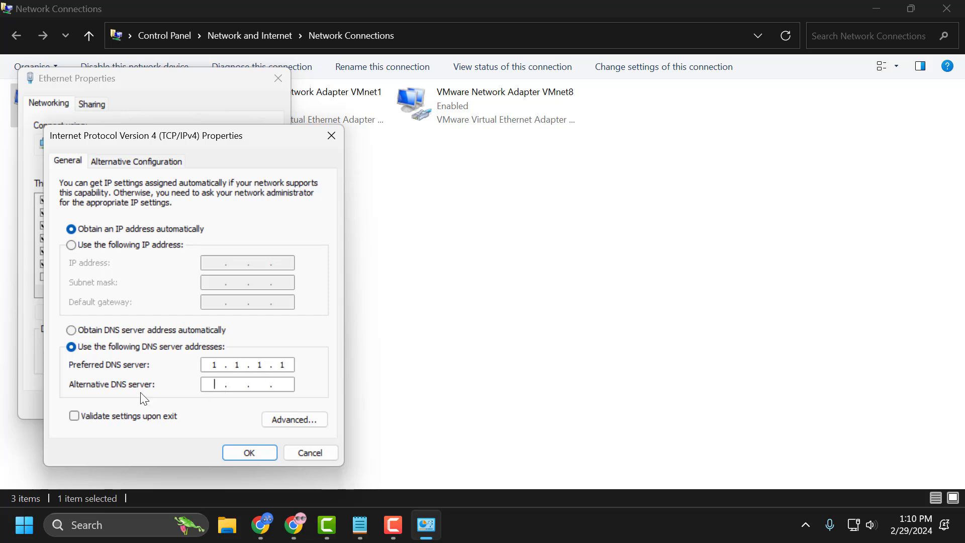
Step: Set the alternative DNS server to 1.0.0.1, apply the IPv4 settings and close the network windows
type("1")
type(".0")
type(".0.")
type("1")
left_click(257, 455)
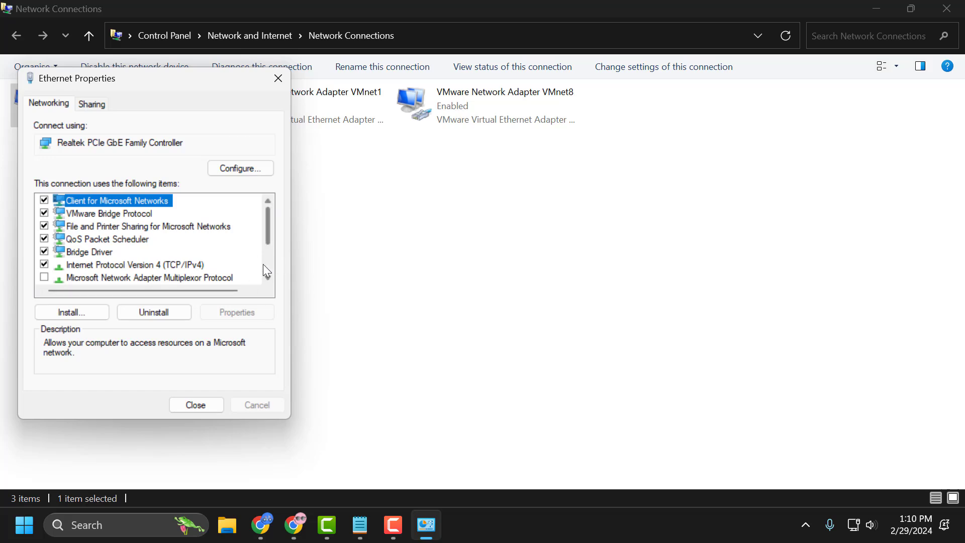
left_click(191, 406)
left_click(945, 8)
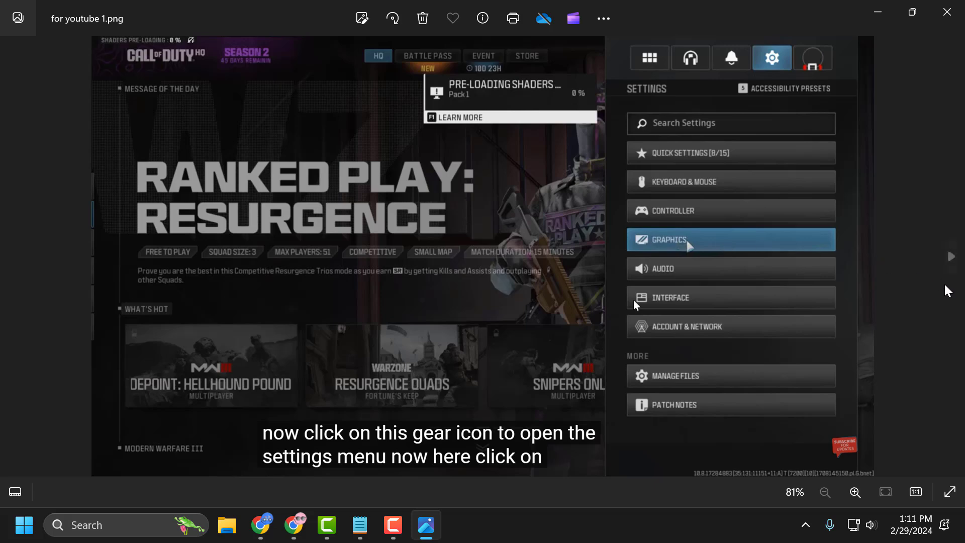
Step: Review the Modern Warfare III graphics settings in the images "for youtube 1" to "5" and the notes in 2.txt, and close the image viewer
left_click(951, 256)
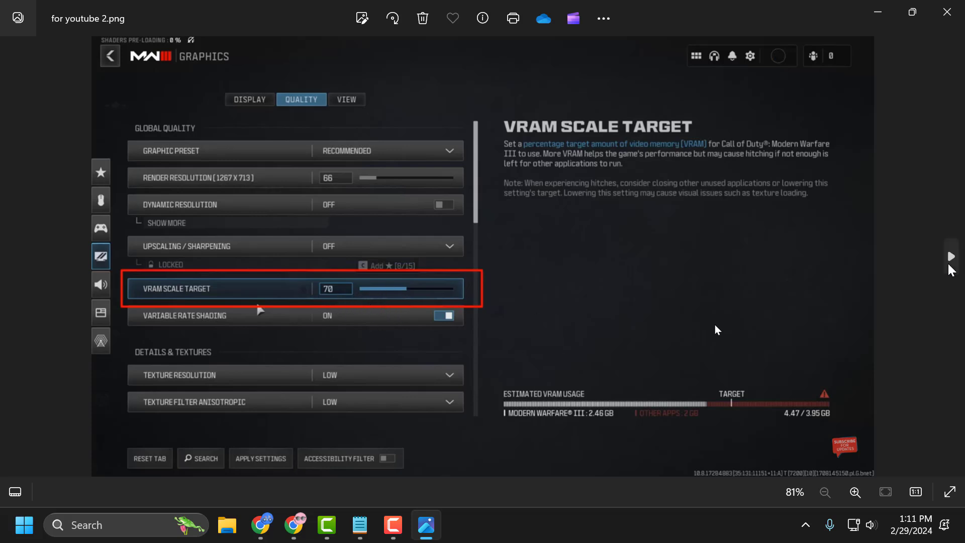
left_click(948, 258)
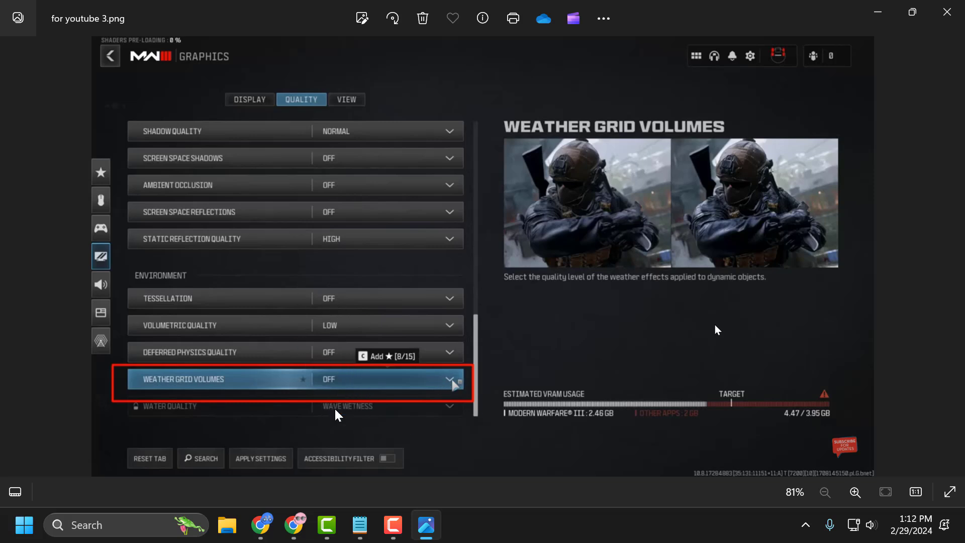
left_click(356, 521)
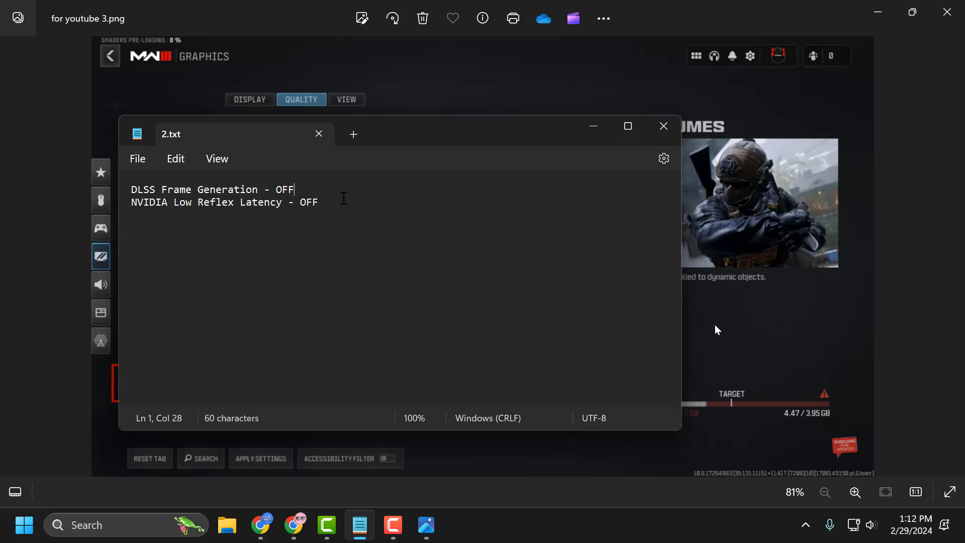
left_click(594, 127)
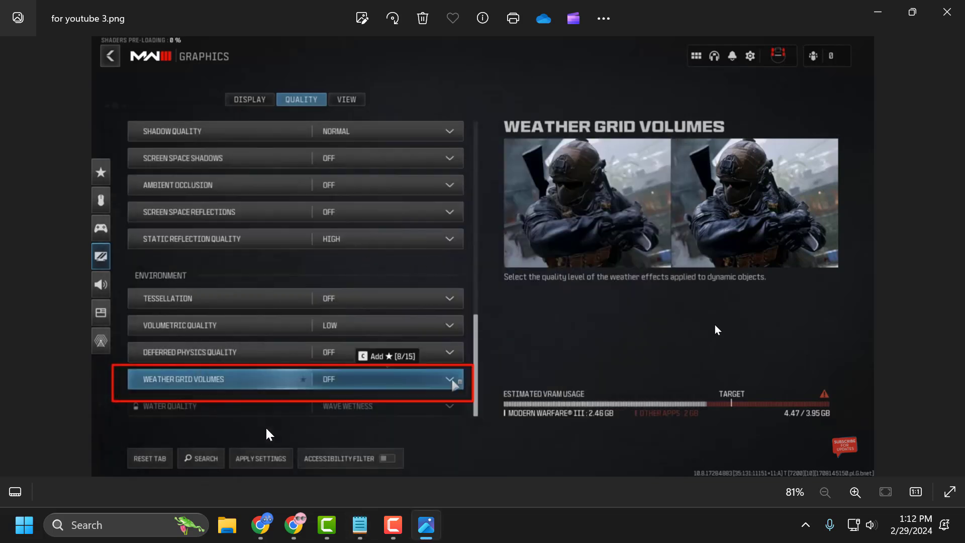
key("Right")
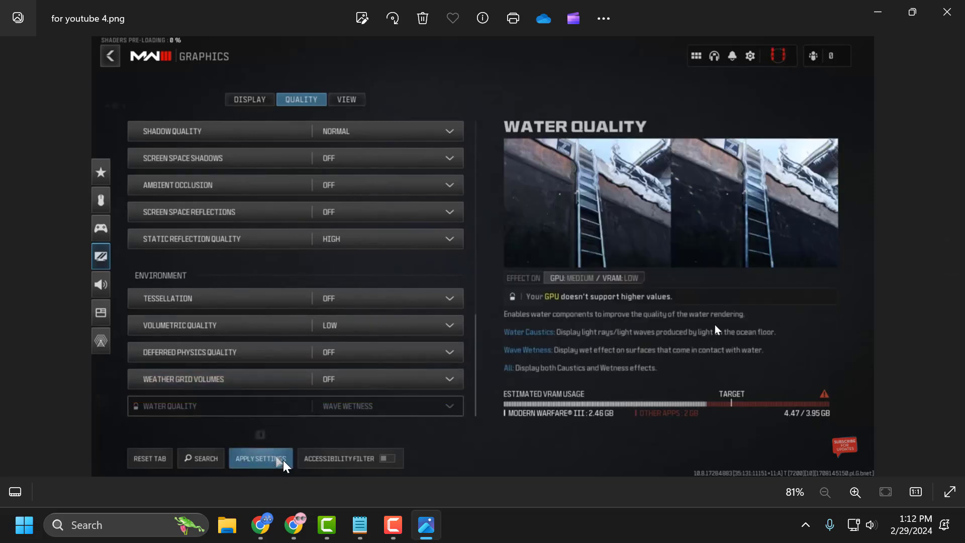
left_click(950, 258)
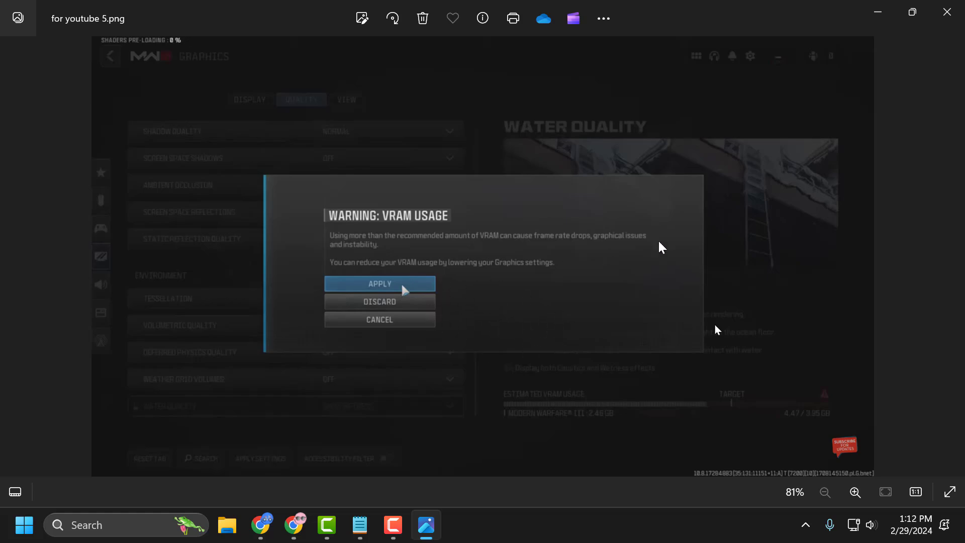
left_click(947, 12)
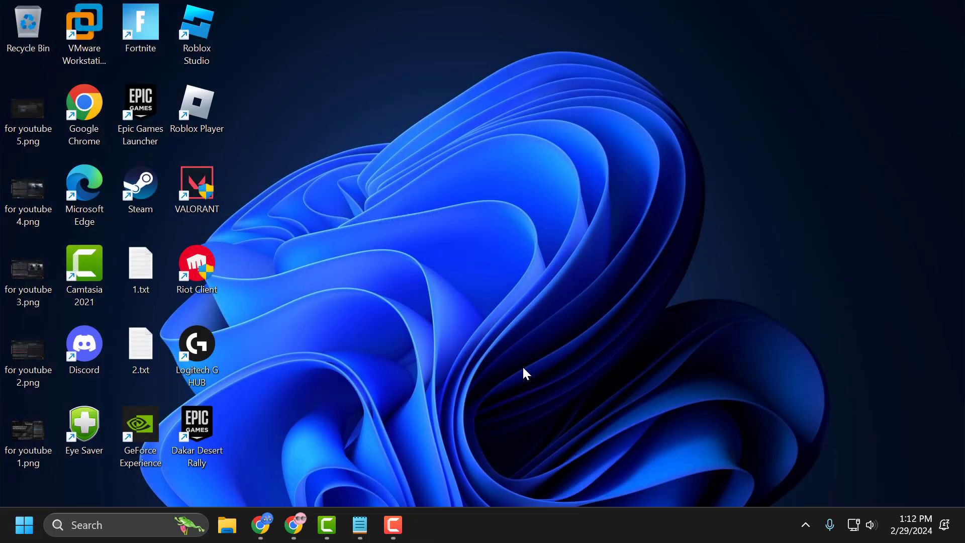